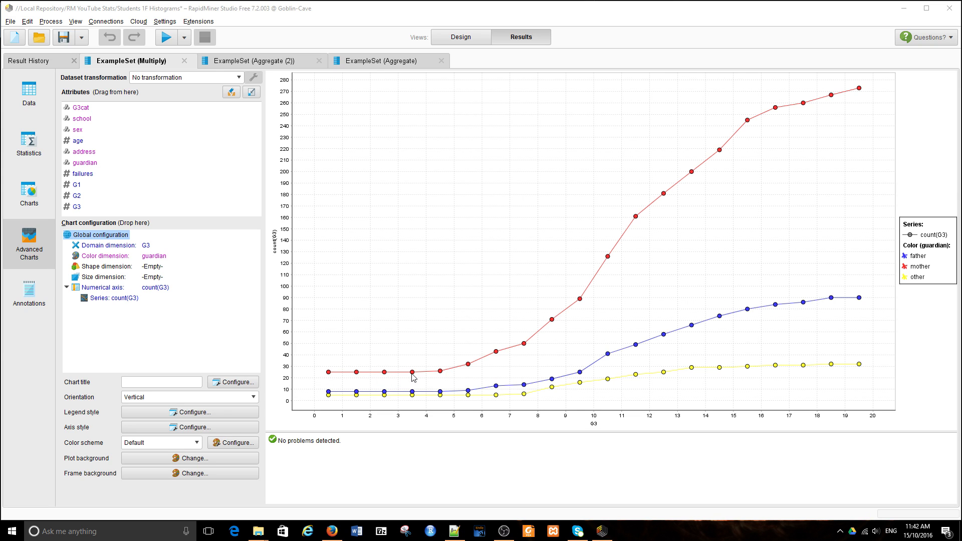
In Design view, add a new Aggregate operator below Aggregate (2)
mouse_move(413, 378)
click(465, 43)
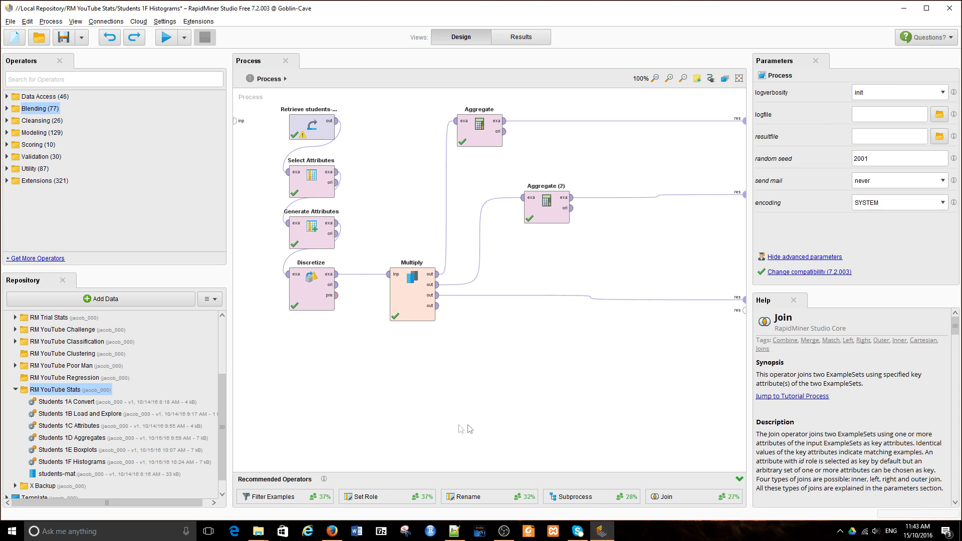
click(54, 79)
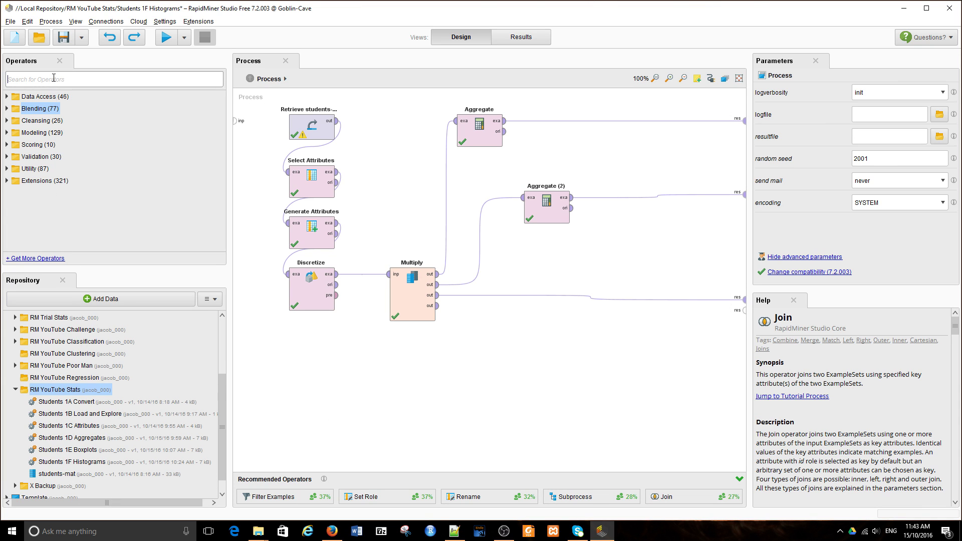
text(aggre)
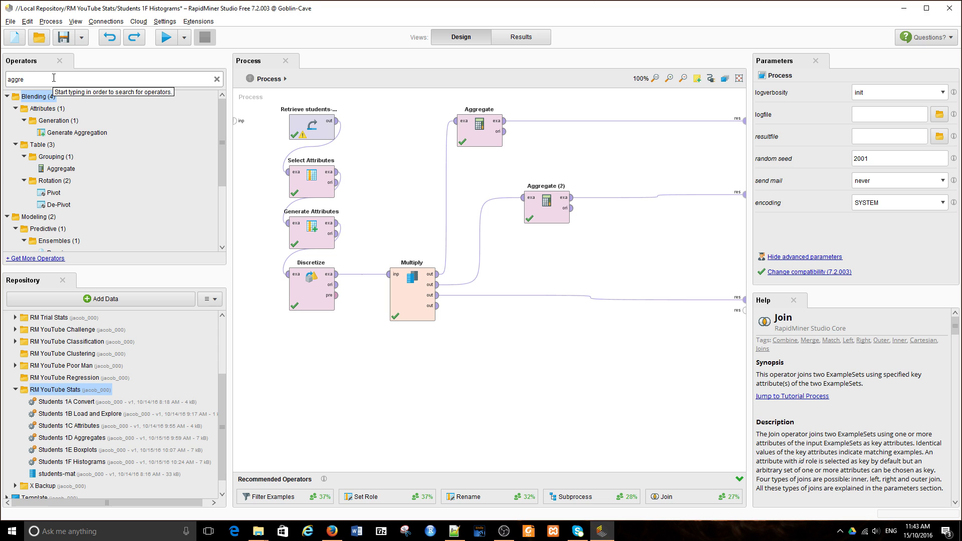
drag(61, 168, 564, 317)
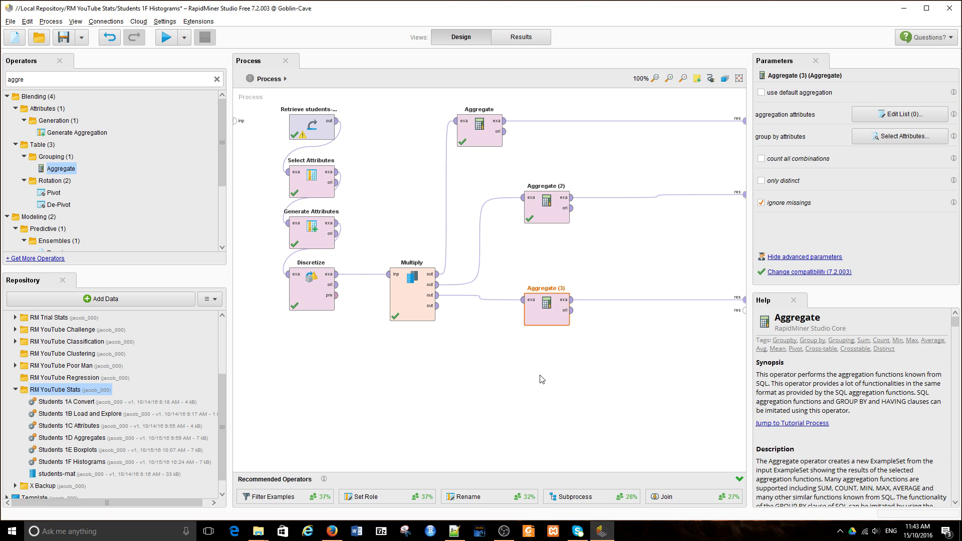
Set the new Aggregate to count G3
click(909, 116)
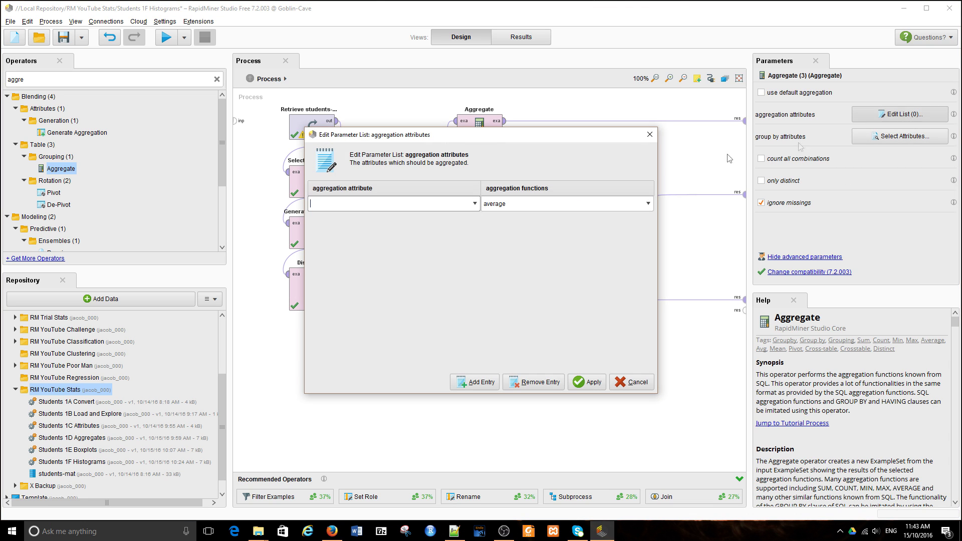
click(474, 204)
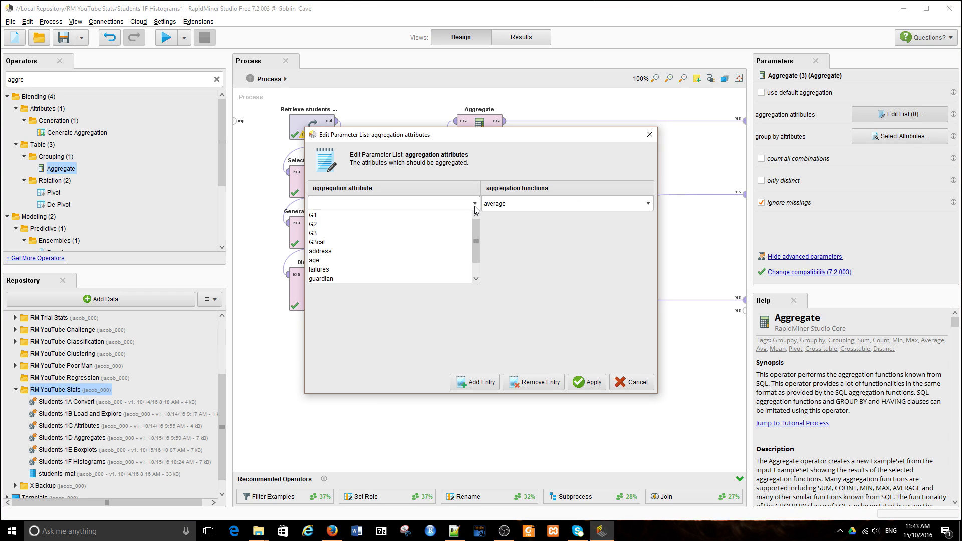
click(466, 232)
click(648, 203)
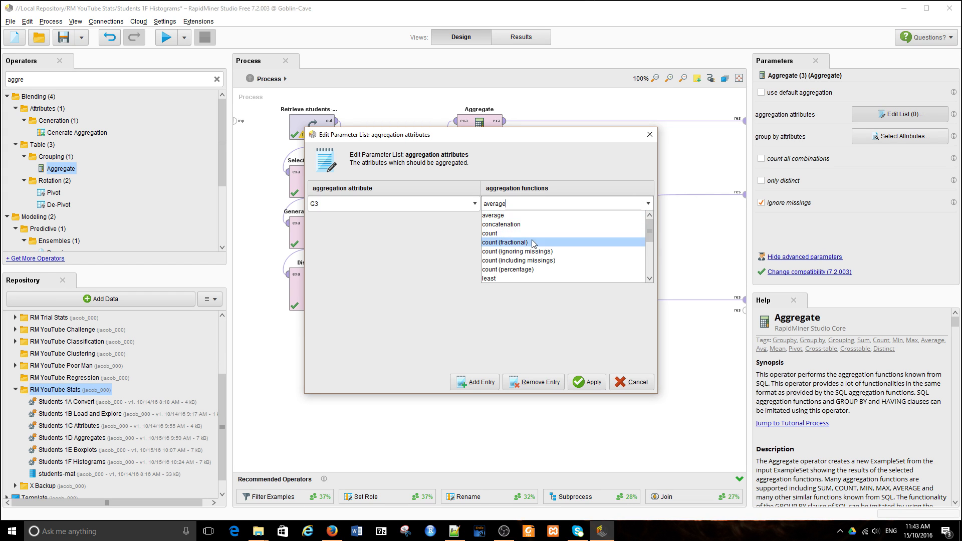
click(521, 233)
click(583, 383)
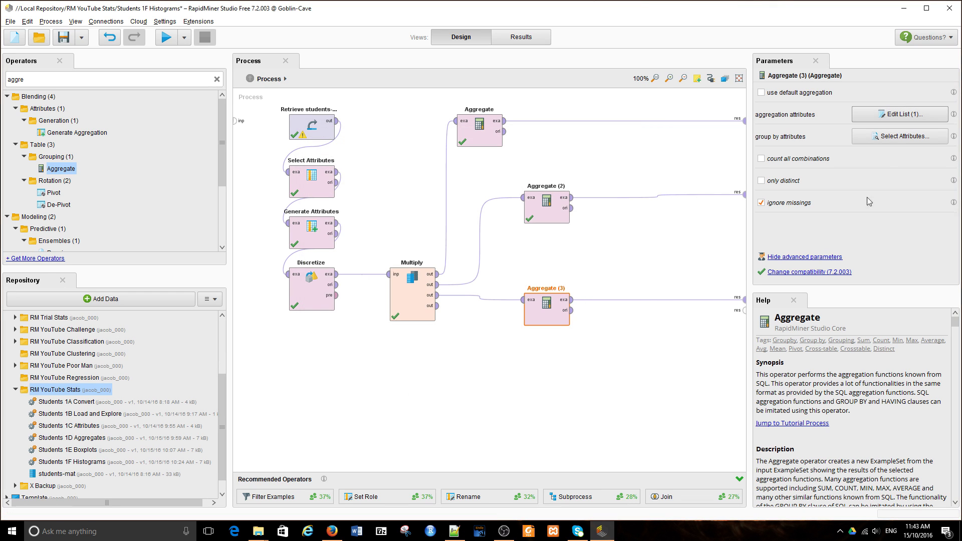
Group by guardian, run to check the three counts, and return to Design
click(886, 142)
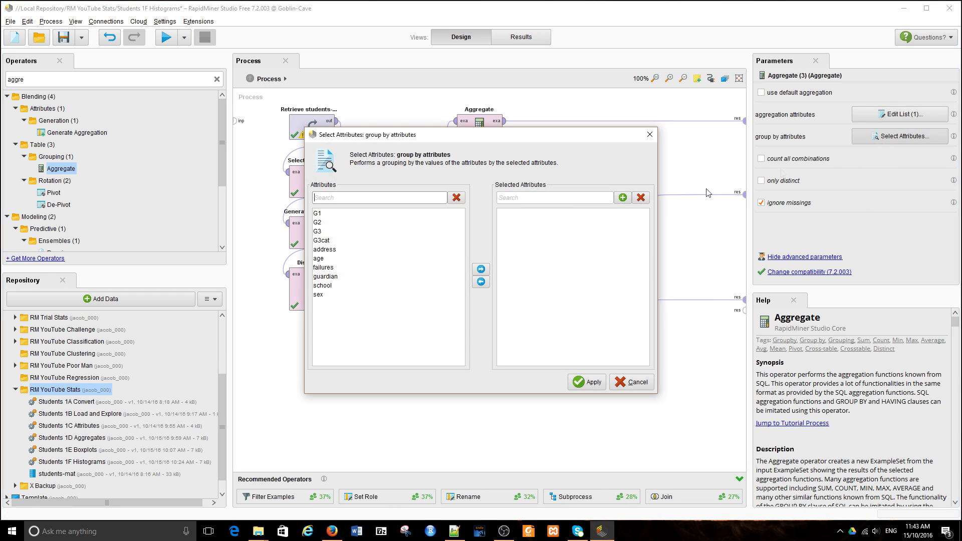
click(325, 276)
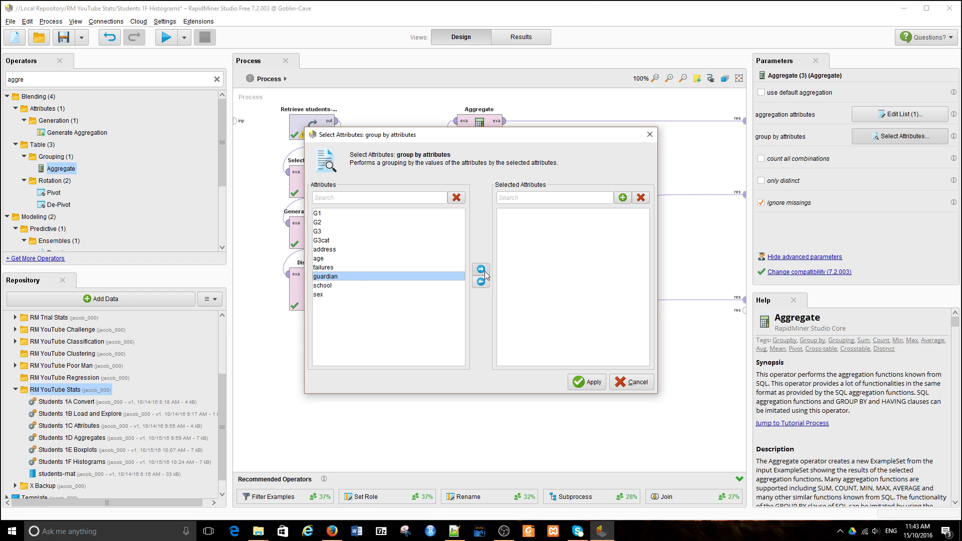
click(481, 269)
click(582, 383)
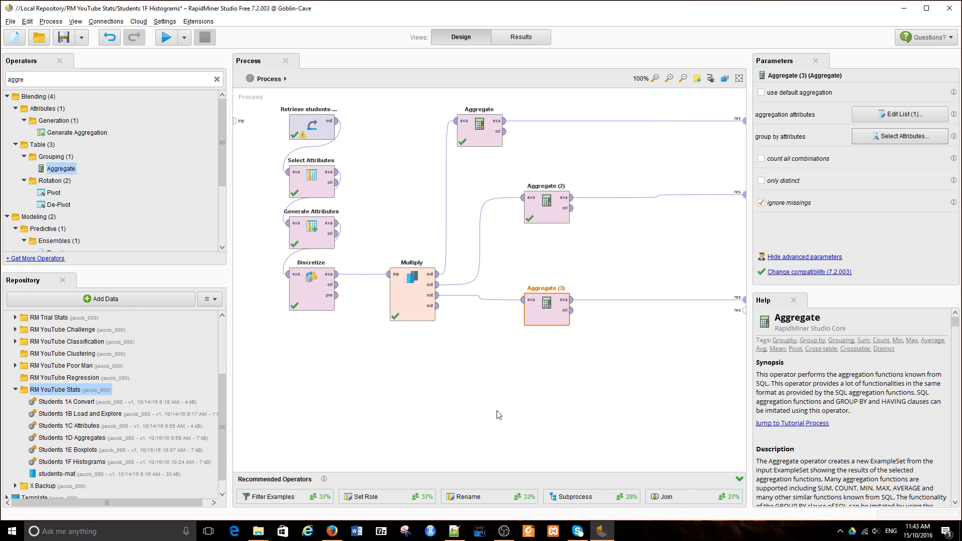
click(166, 37)
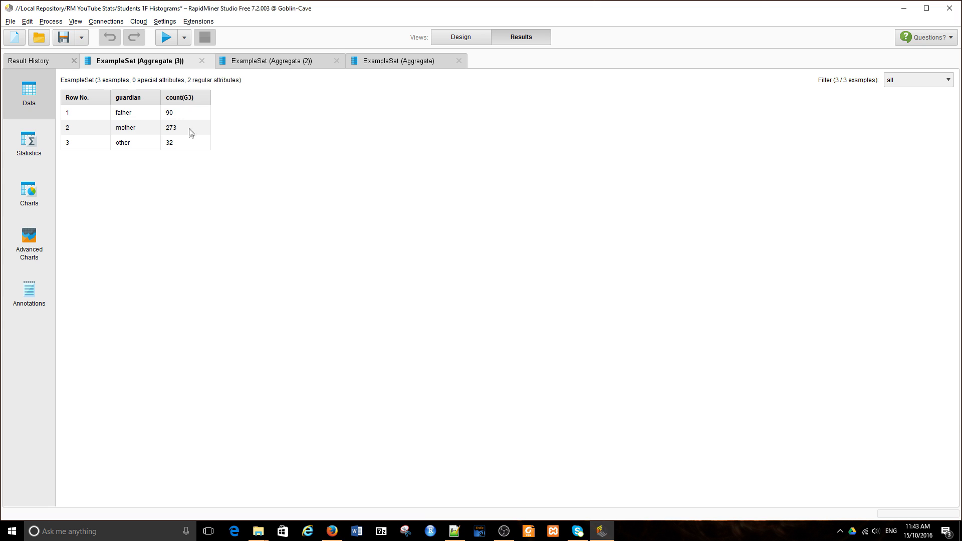
click(461, 39)
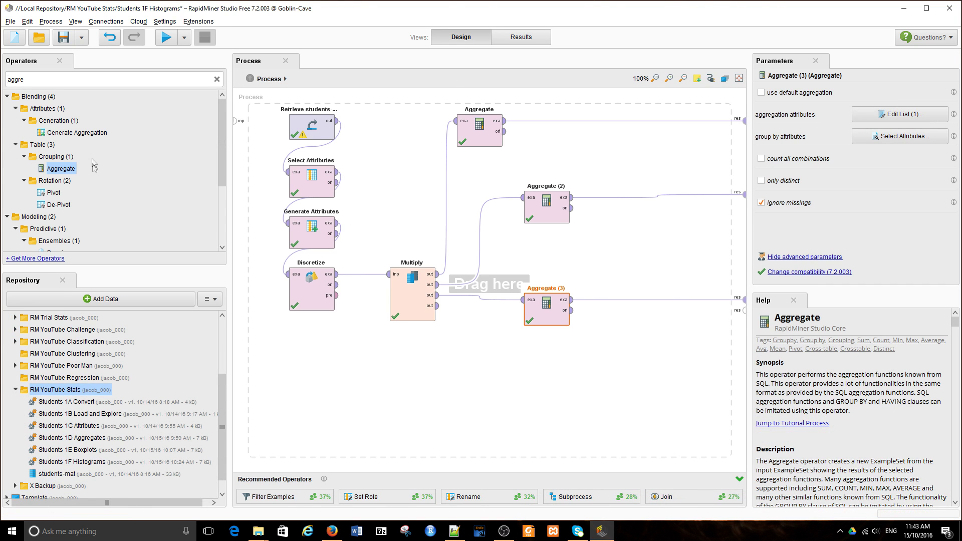
Add a Join operator fed by a Multiply copy and Aggregate (3)'s output
click(55, 78)
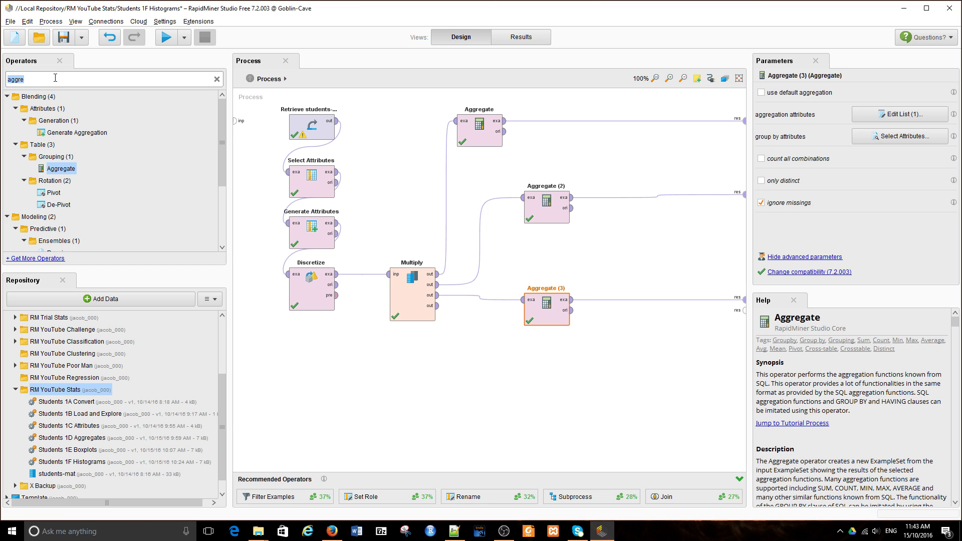
text(join)
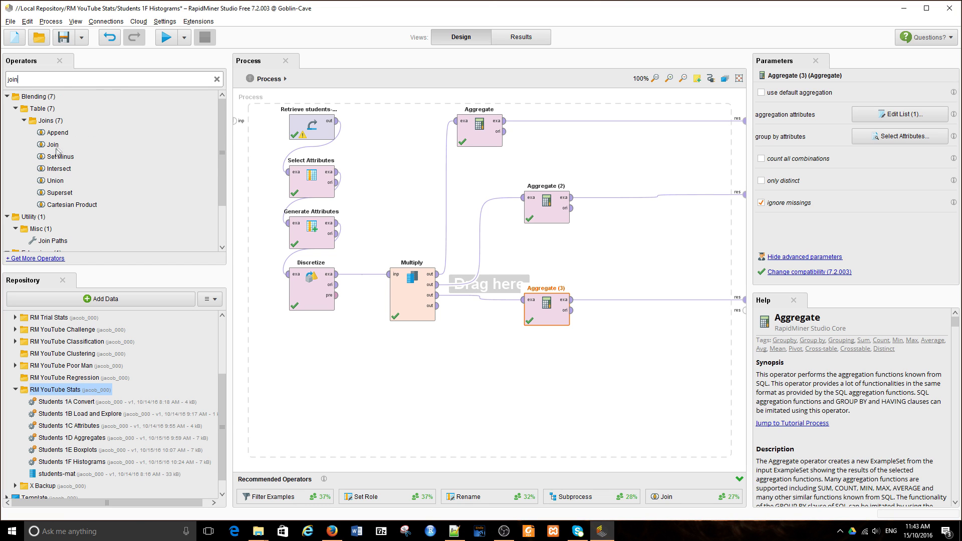
drag(54, 144, 550, 353)
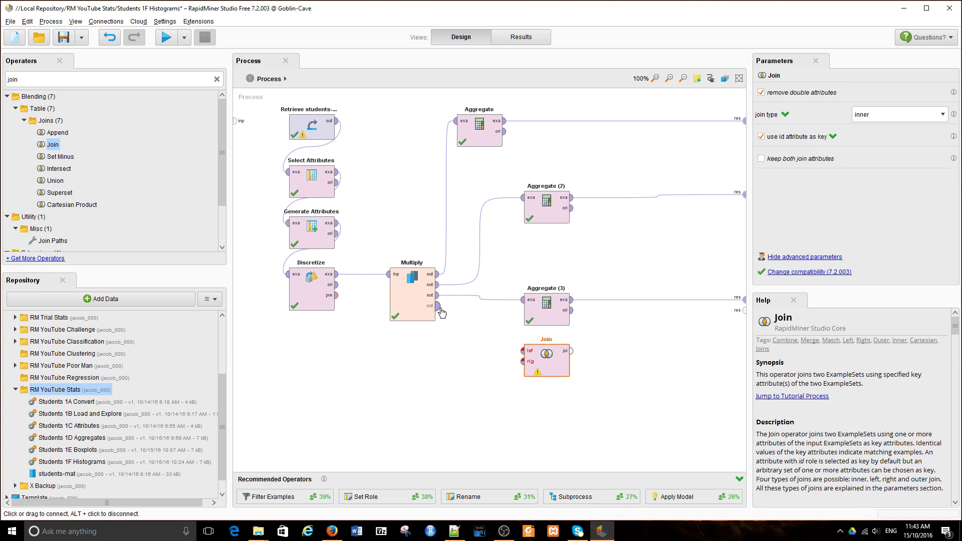
drag(437, 306, 523, 360)
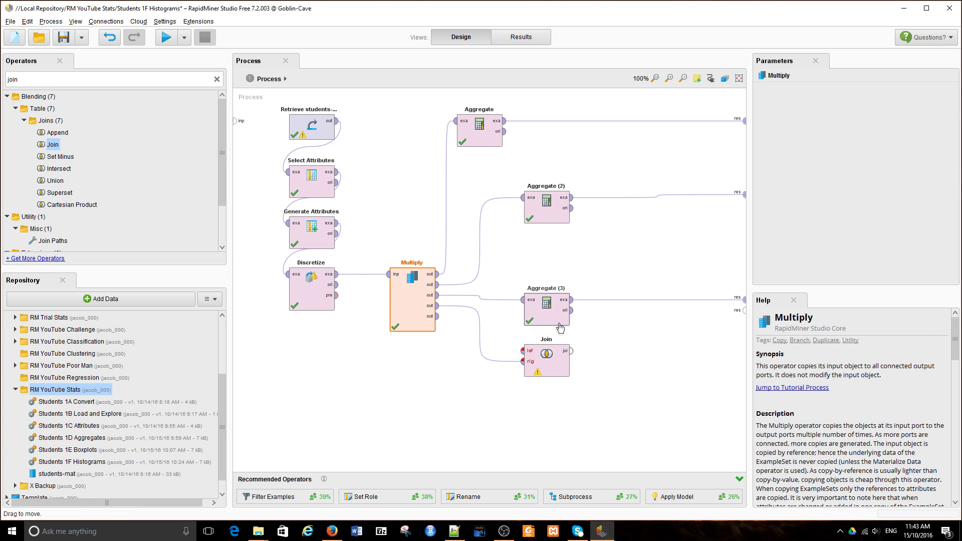
drag(559, 325, 562, 301)
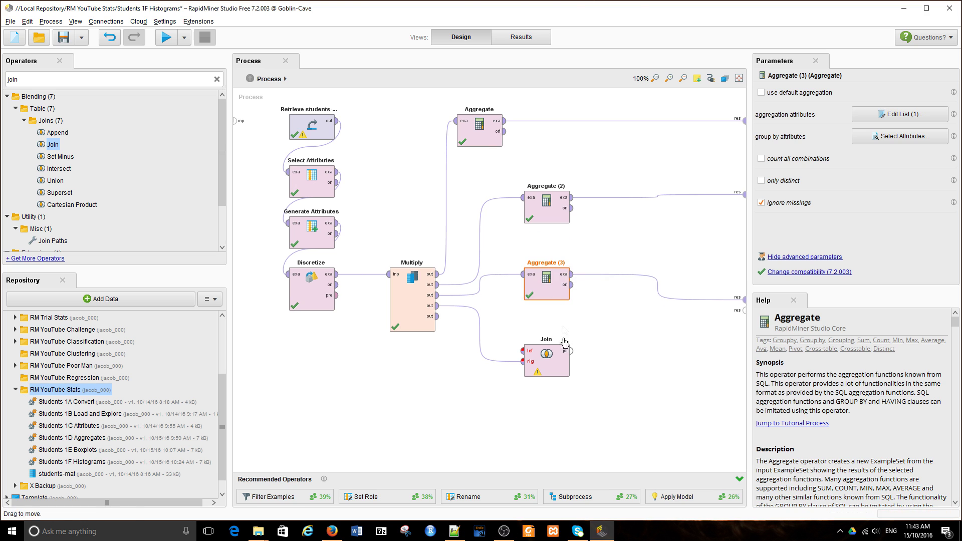
drag(556, 368, 623, 368)
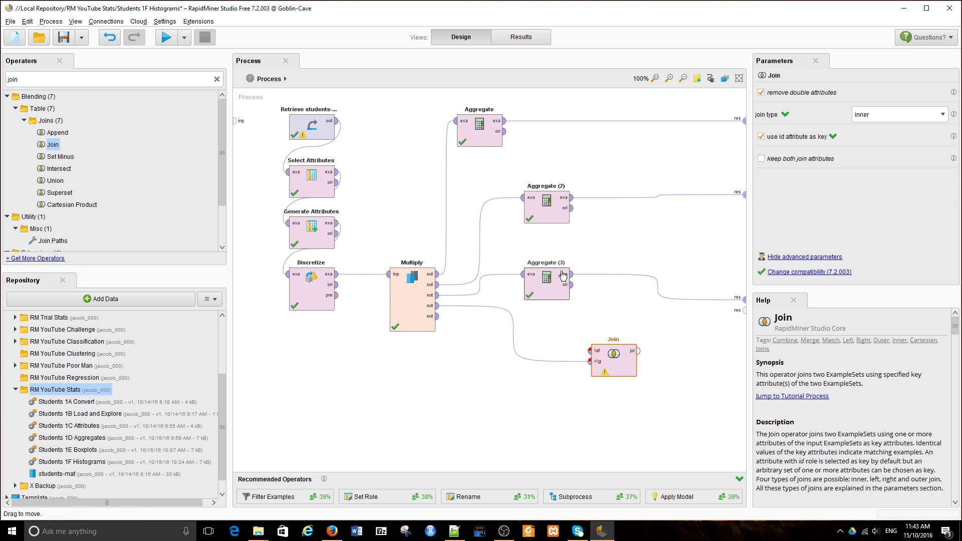
drag(571, 275, 590, 351)
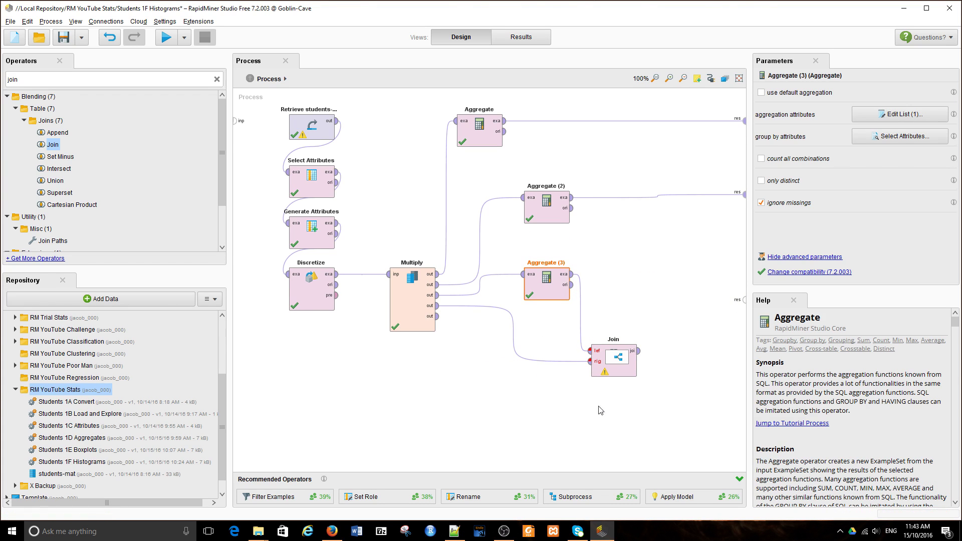
Join on guardian/guardian without the id key, send output to results, and run
click(626, 374)
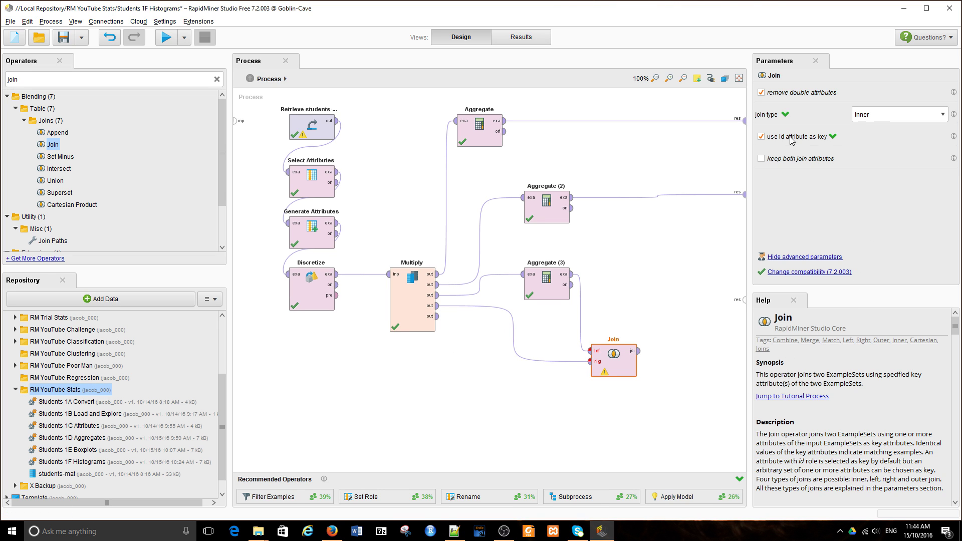
click(762, 136)
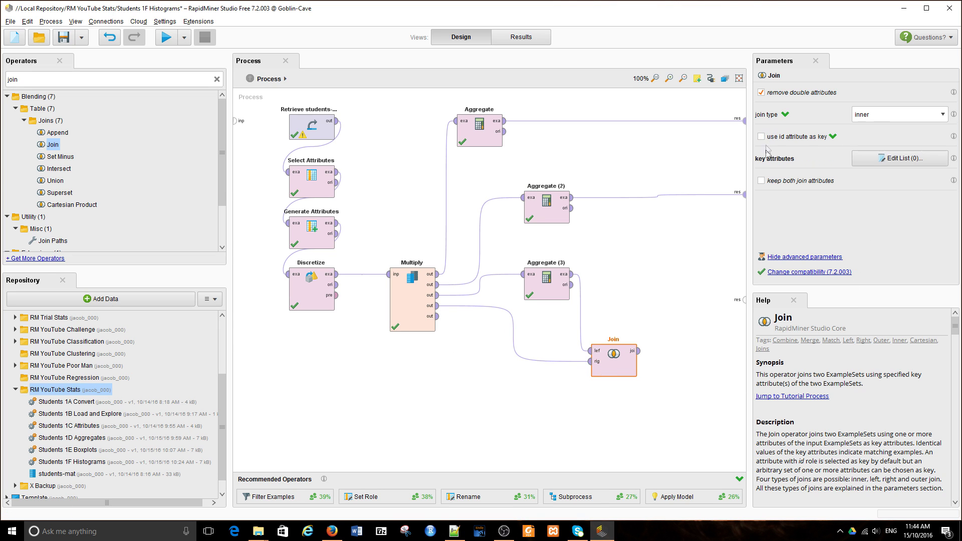
click(880, 159)
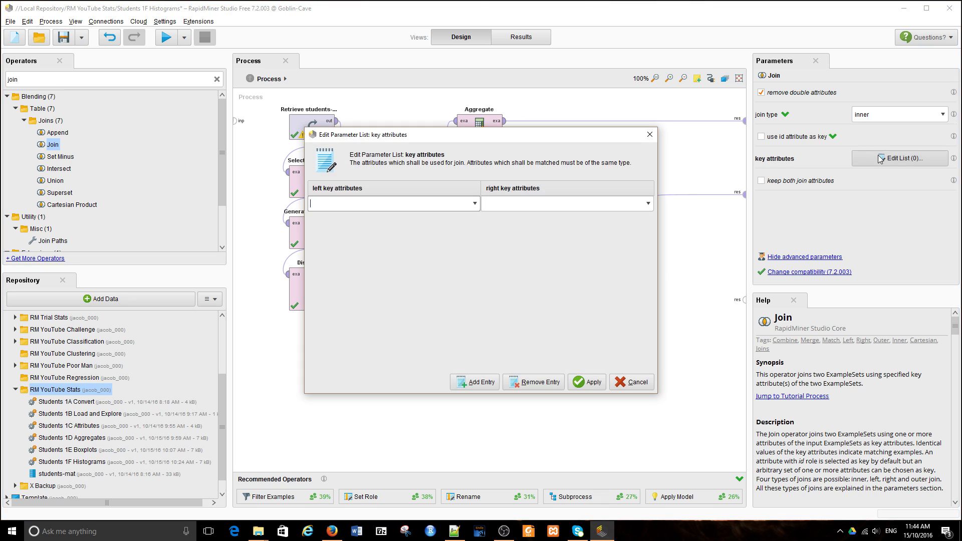
click(477, 209)
click(432, 223)
click(648, 204)
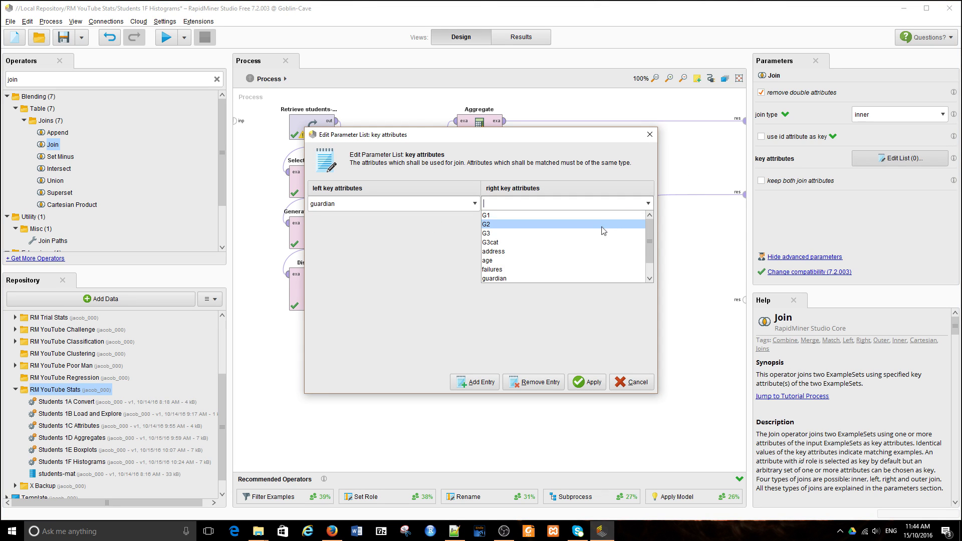
click(568, 278)
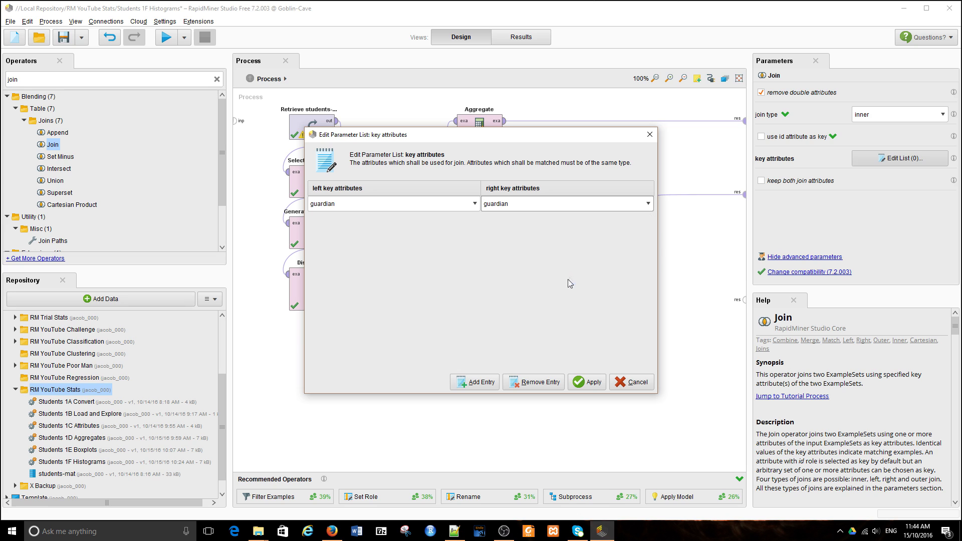
click(589, 382)
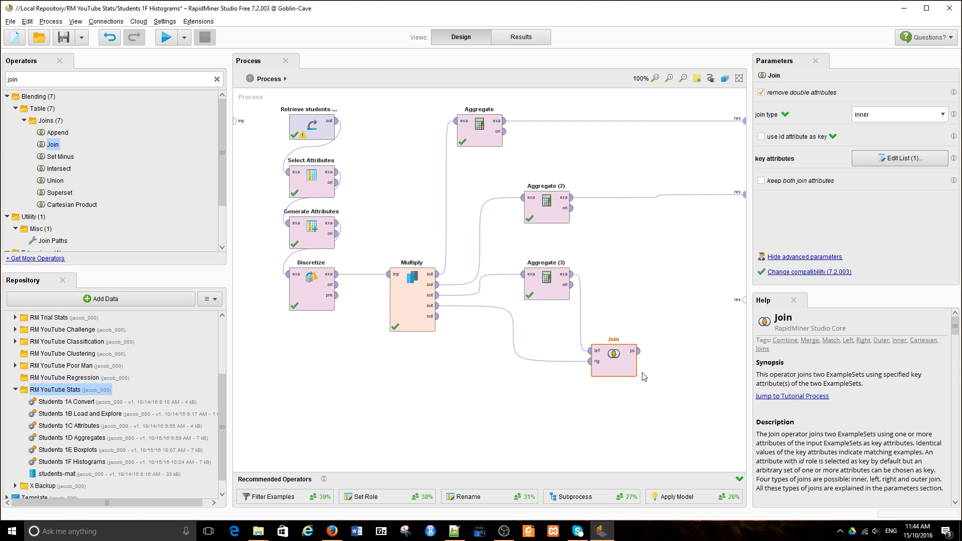
drag(638, 351, 744, 299)
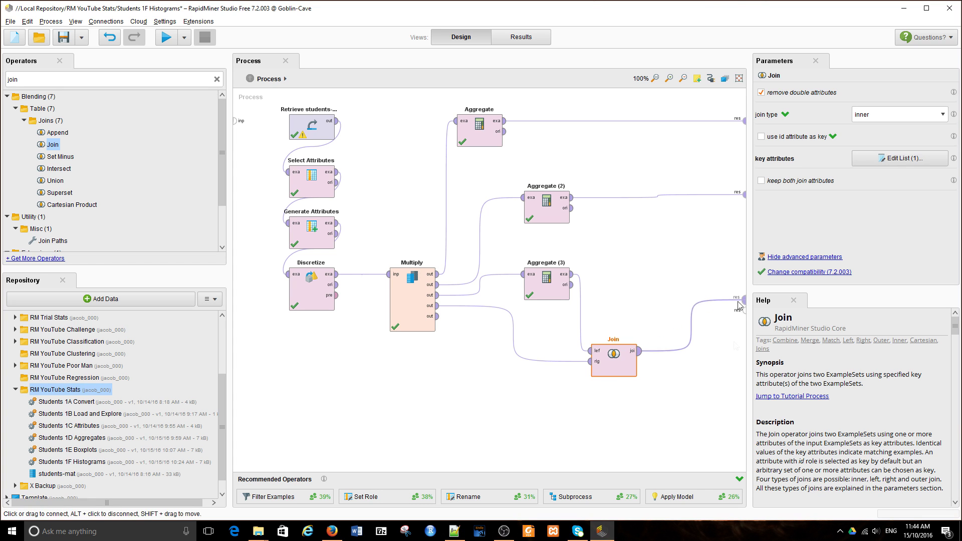
click(167, 43)
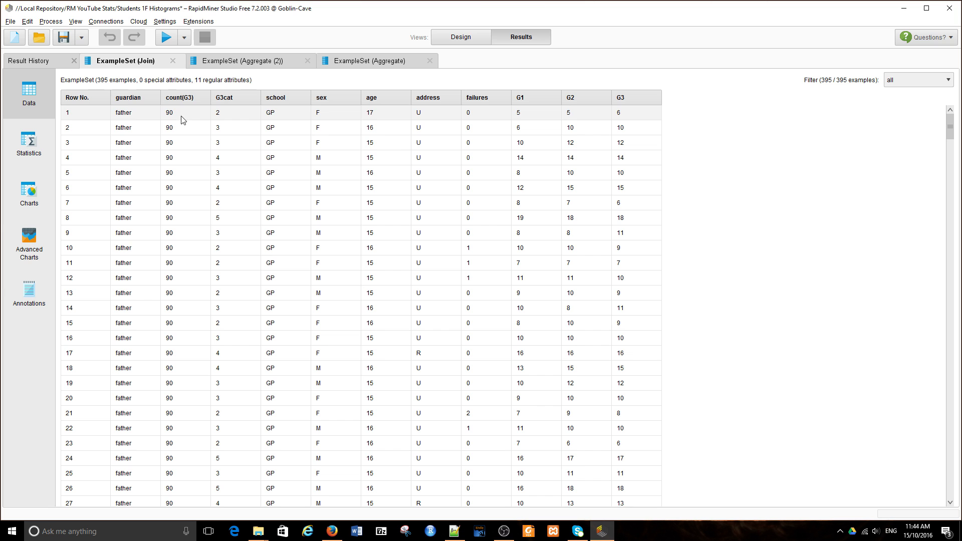
Scroll through the joined table's count(G3) values, then go back to Design
scroll(183, 132, down, 1)
scroll(183, 135, down, 5)
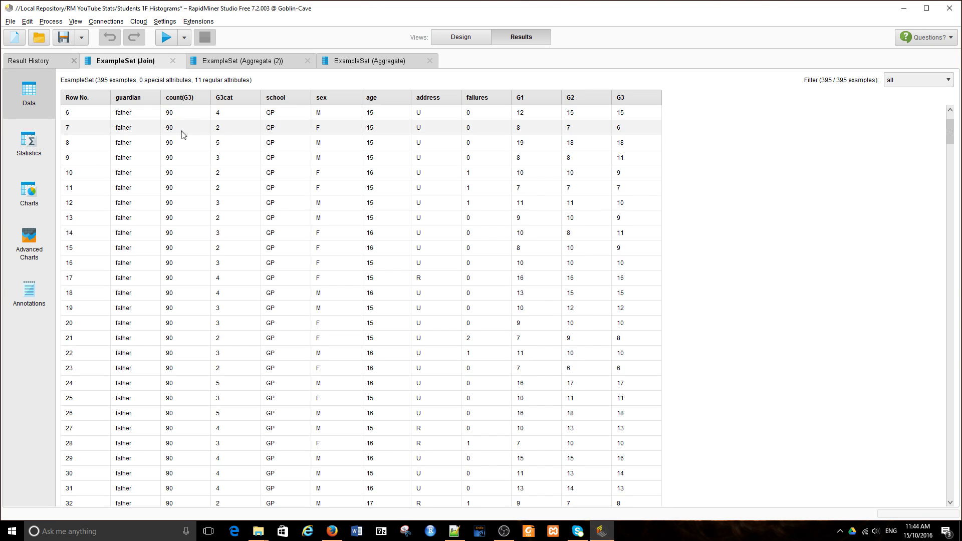
scroll(183, 137, down, 7)
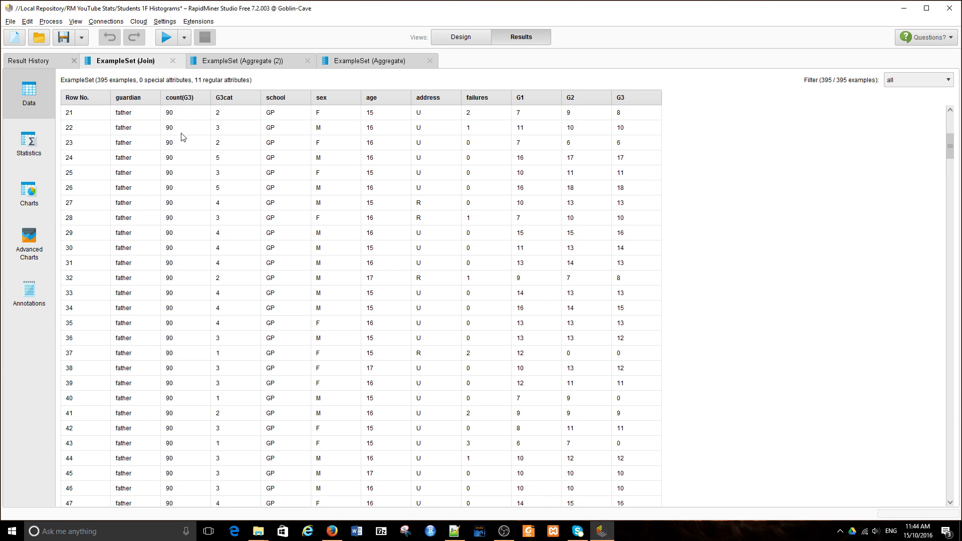
scroll(182, 138, down, 10)
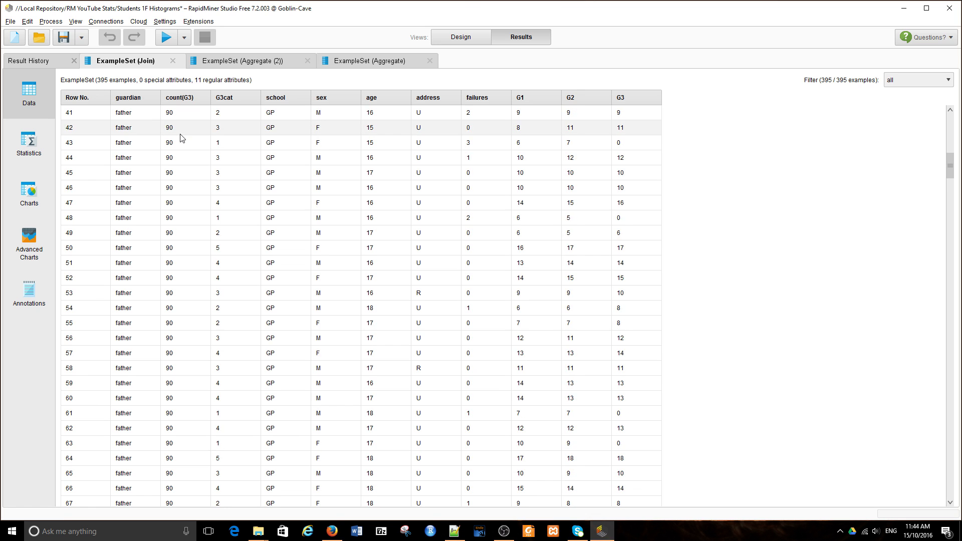
scroll(181, 139, down, 5)
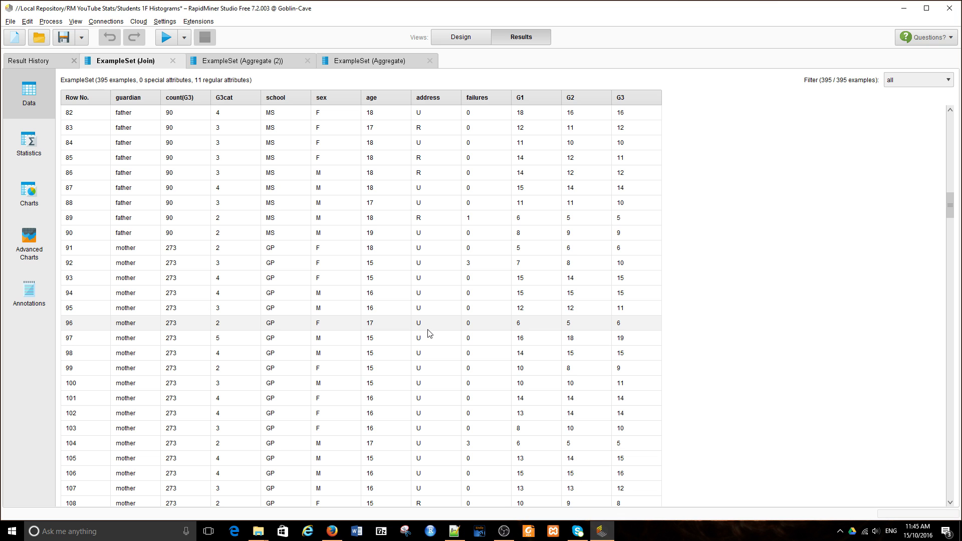
click(458, 42)
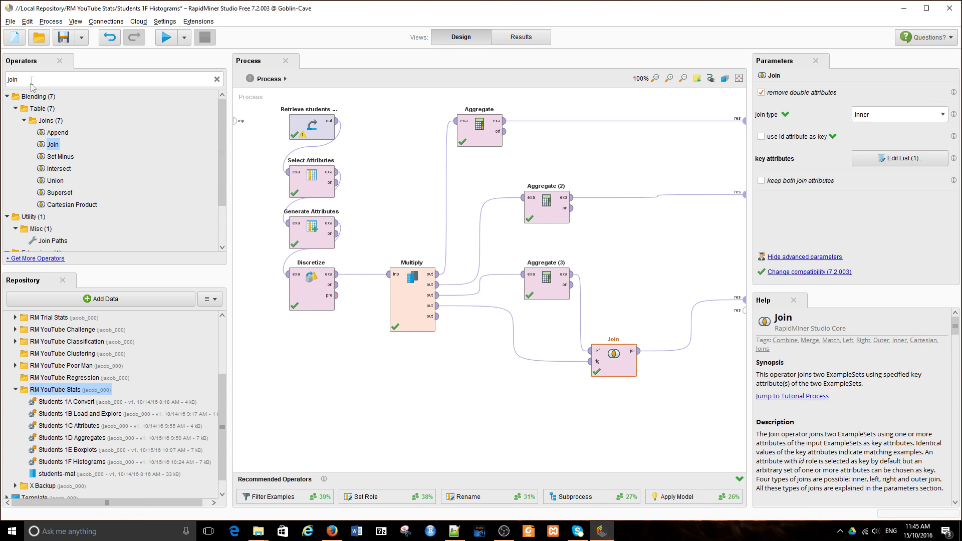
Add a Generate Attributes operator after the Join
click(32, 76)
text(gener)
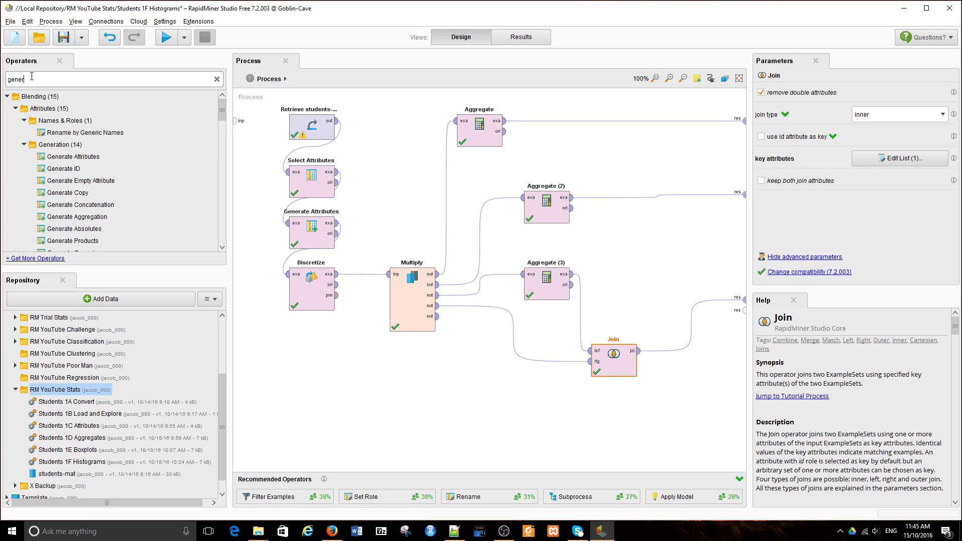
drag(70, 156, 678, 347)
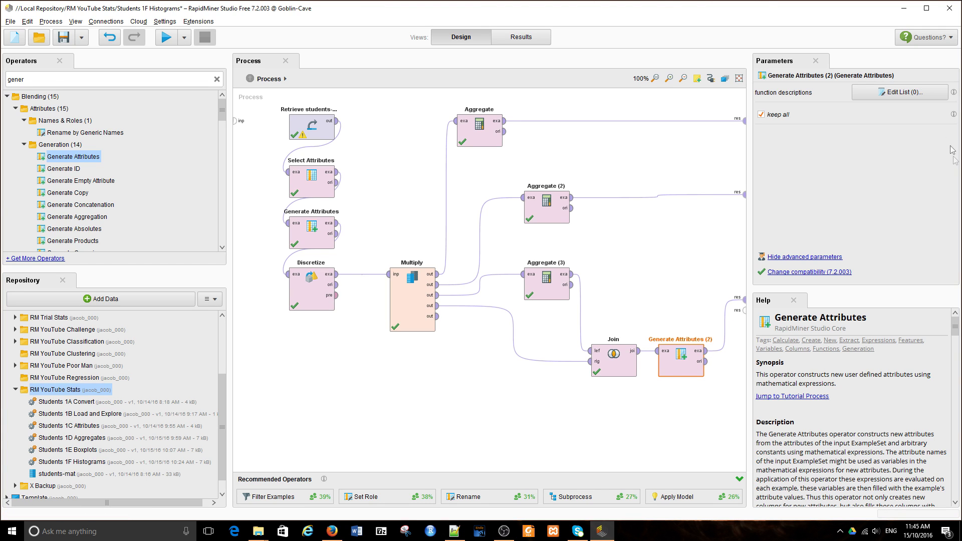
Define attribute G3norm as 1/[count(G3)] and run the process
click(898, 93)
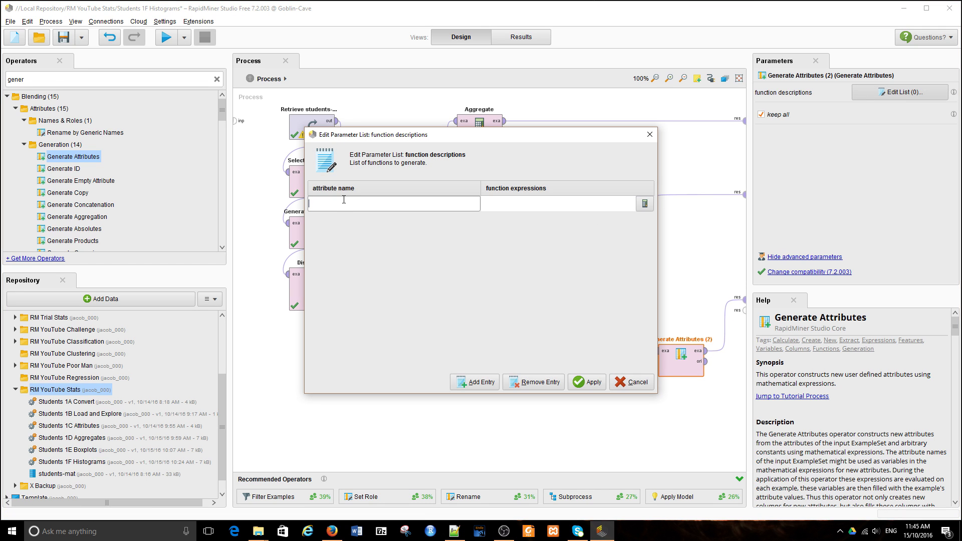
text(G3norm)
click(644, 203)
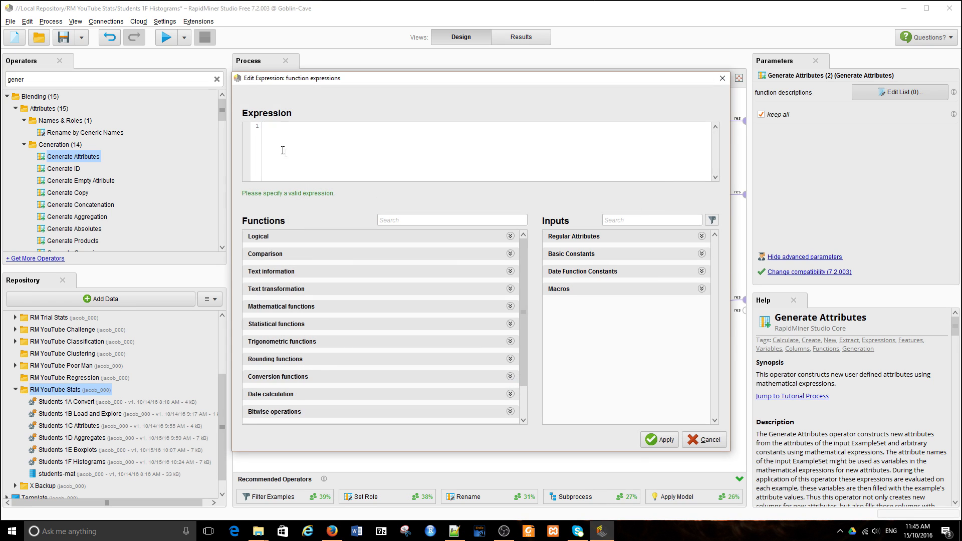
text(1/)
click(696, 237)
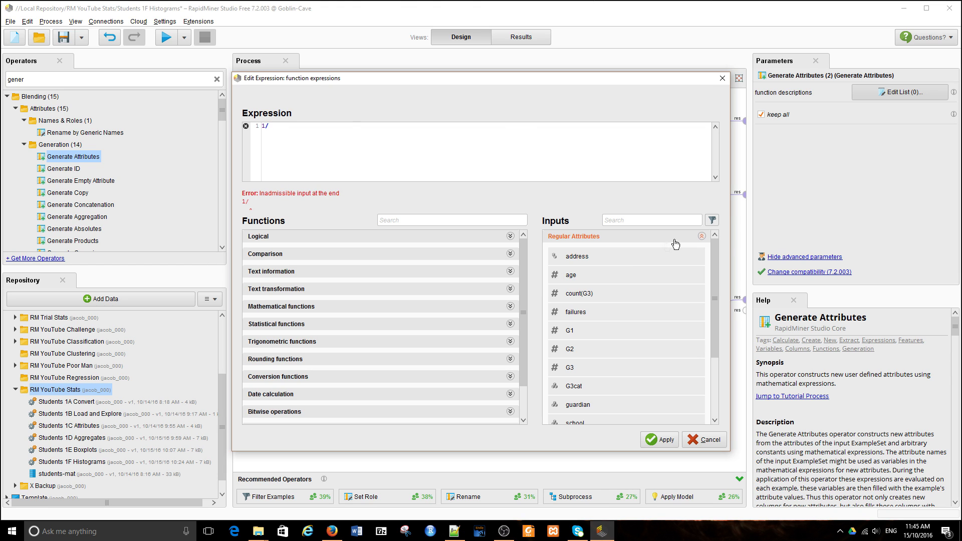
click(601, 294)
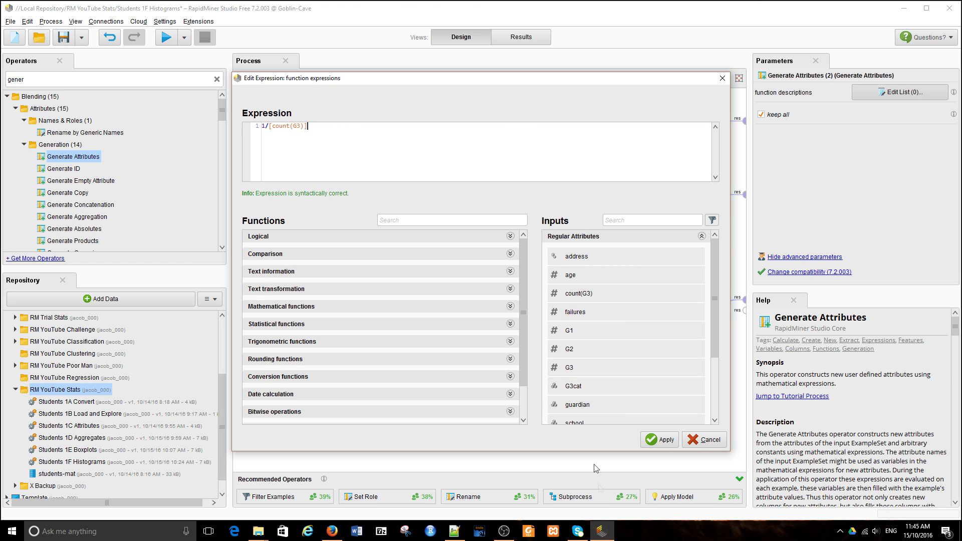
click(660, 441)
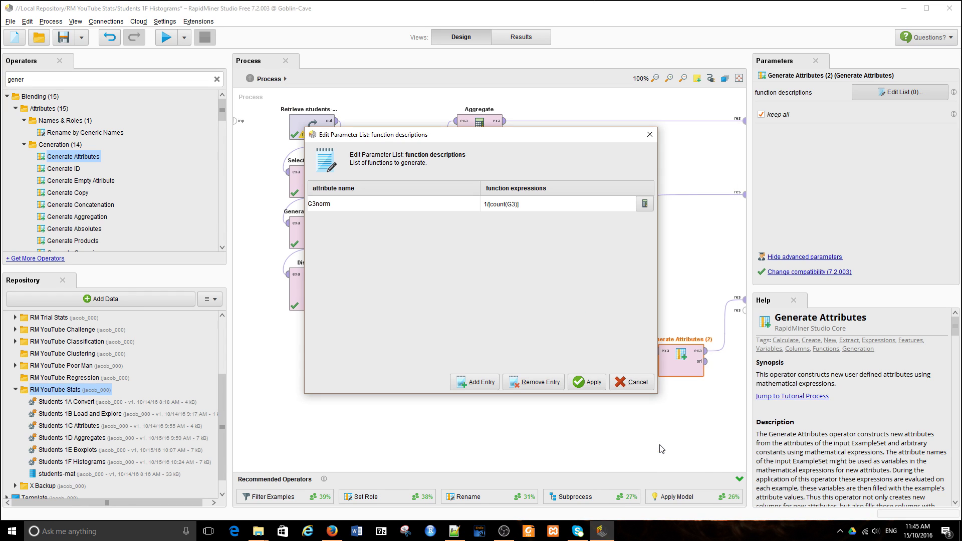
click(600, 383)
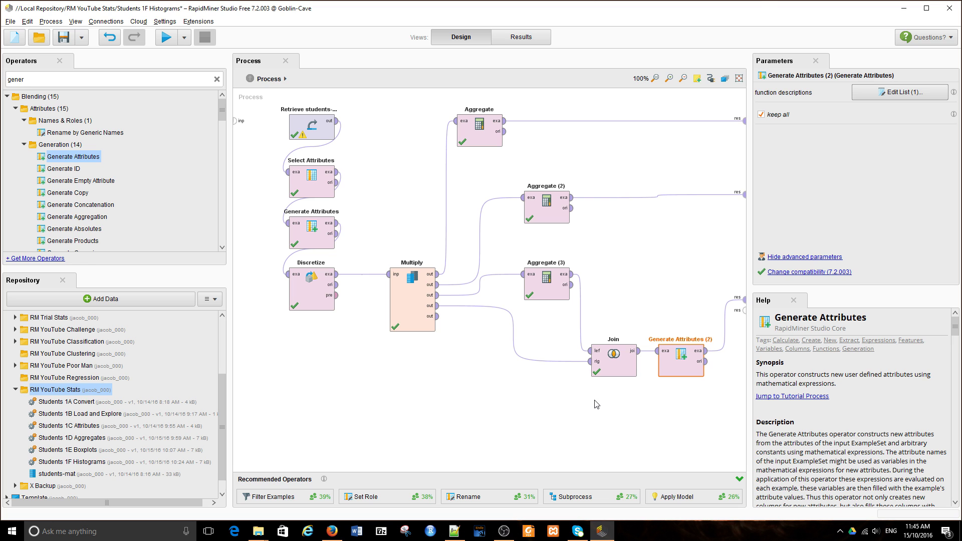
click(166, 37)
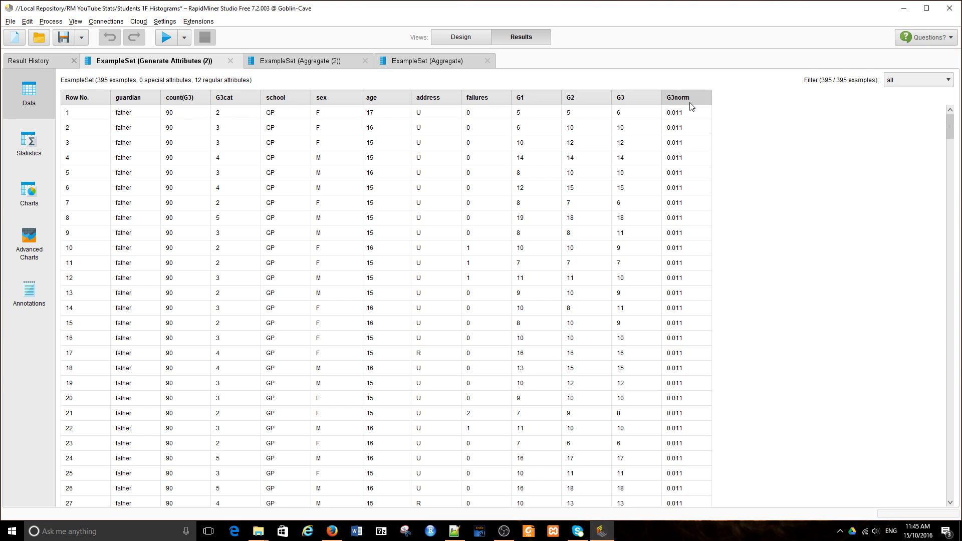
scroll(722, 253, down, 4)
scroll(723, 265, down, 13)
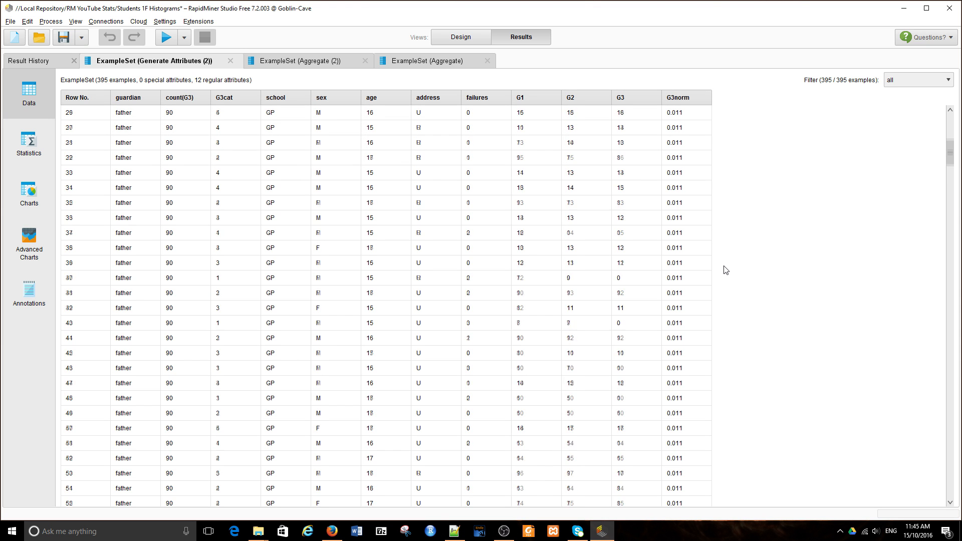
scroll(725, 273, down, 6)
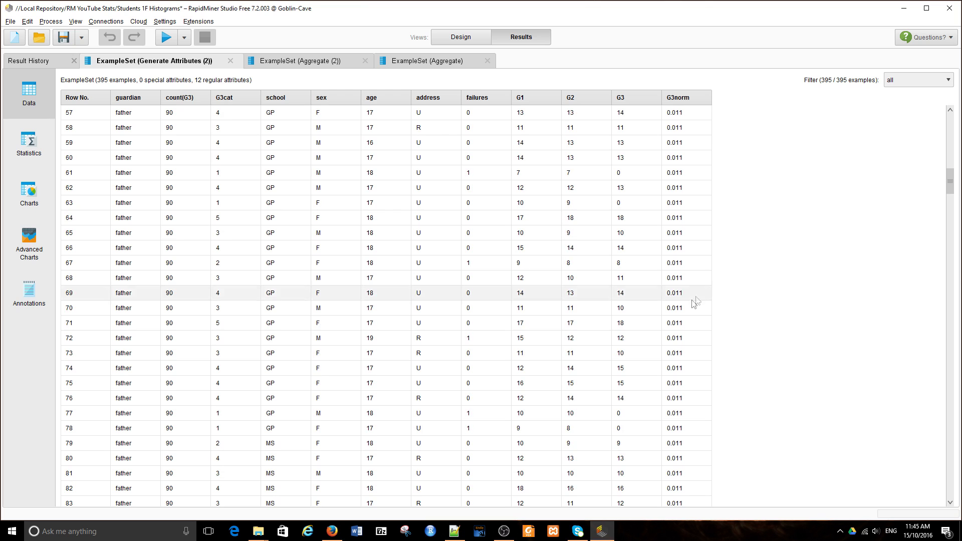
scroll(700, 377, down, 3)
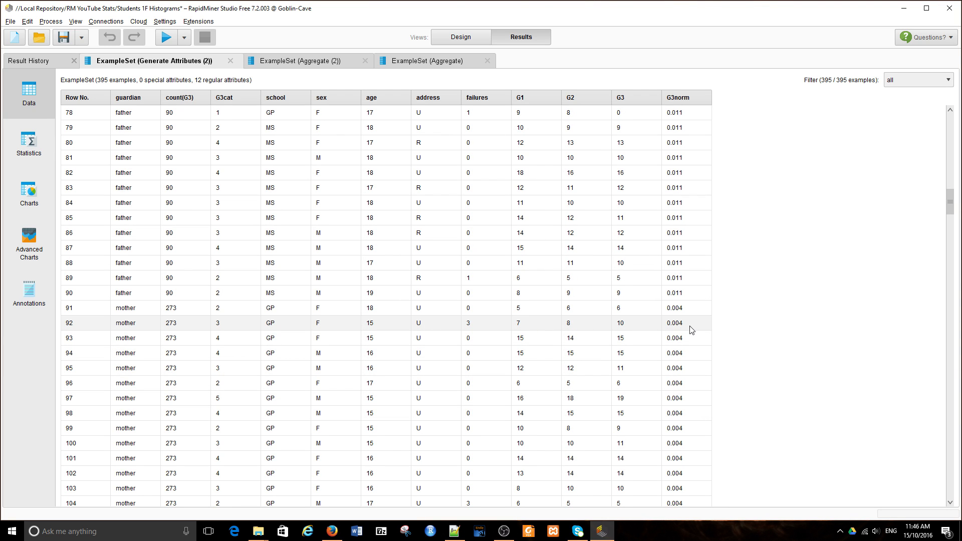
scroll(766, 295, up, 18)
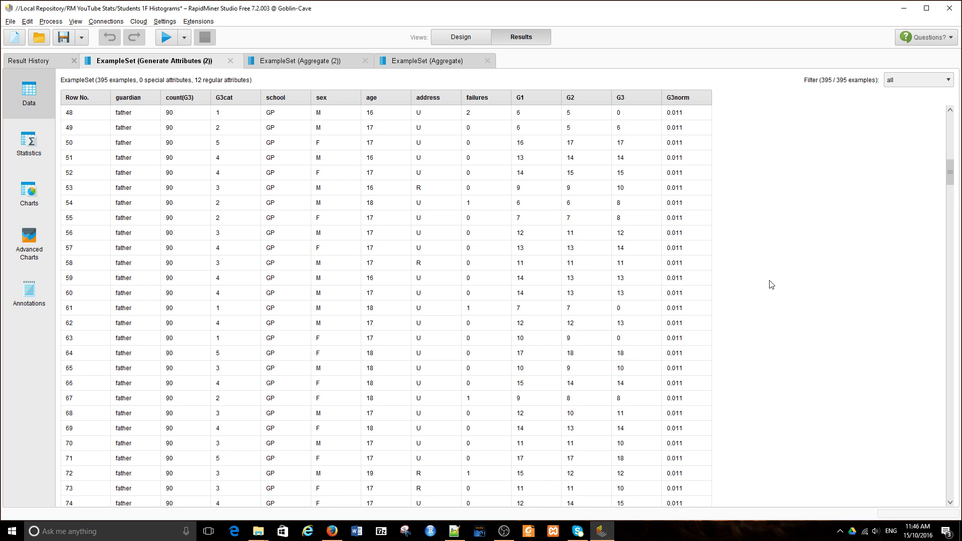
scroll(771, 280, up, 7)
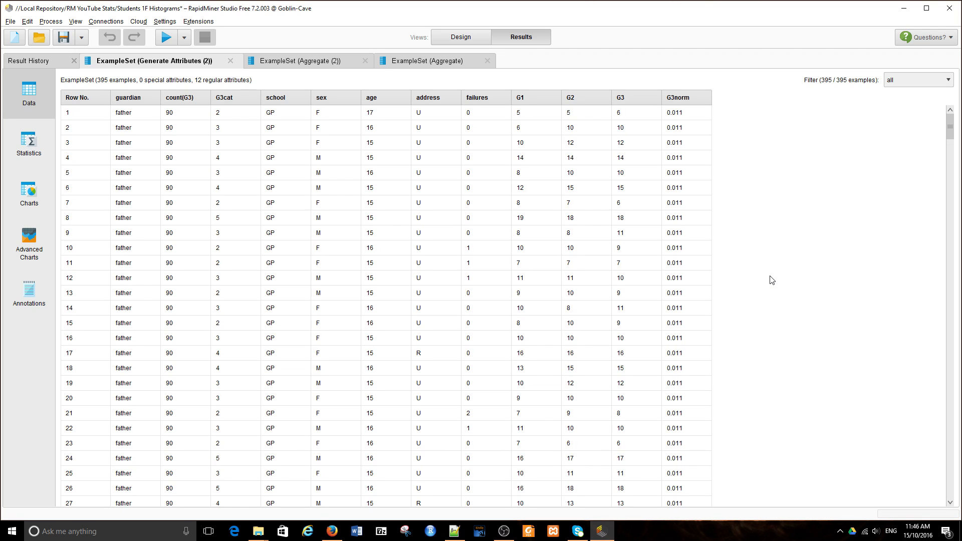
Close the old result tabs, rerun, and reopen the G3 Cumulative Distribution chart
click(30, 241)
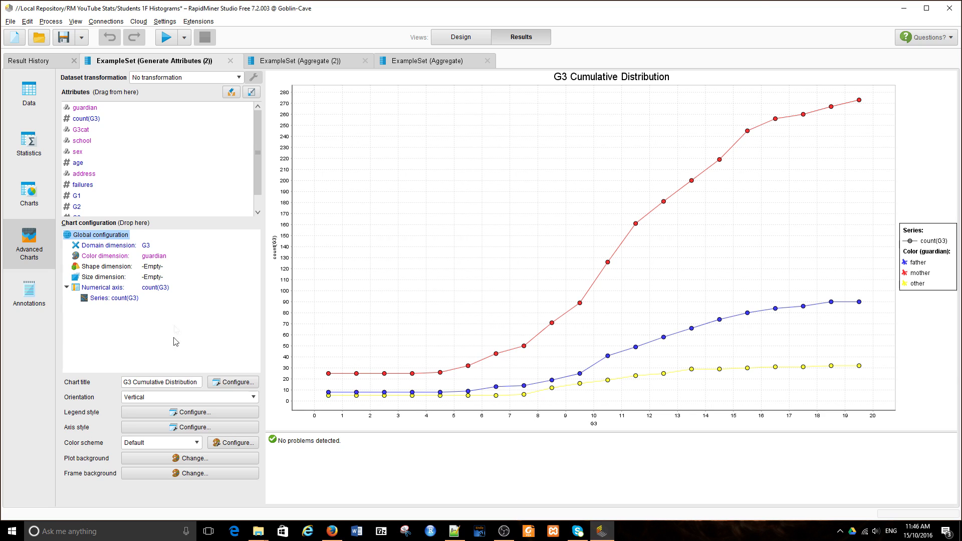
click(230, 61)
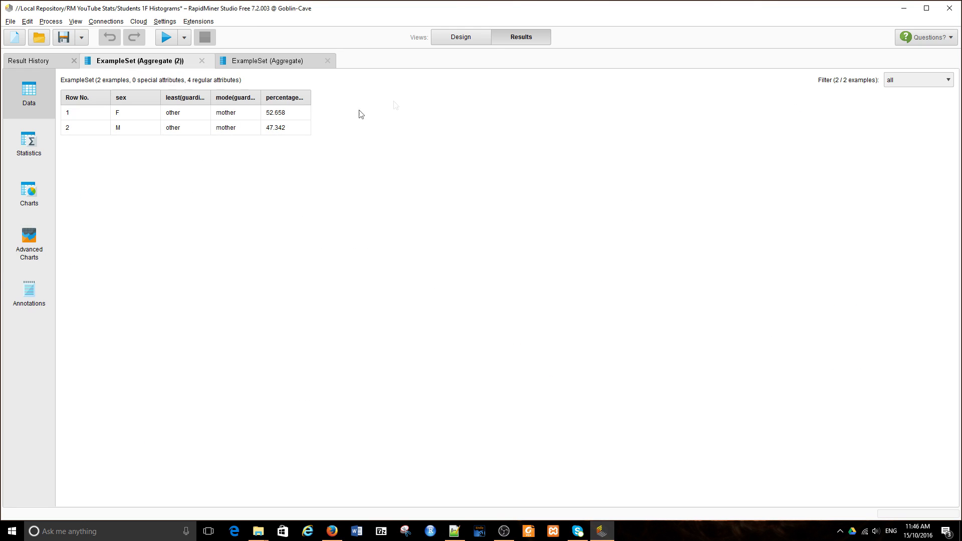
click(201, 62)
click(194, 61)
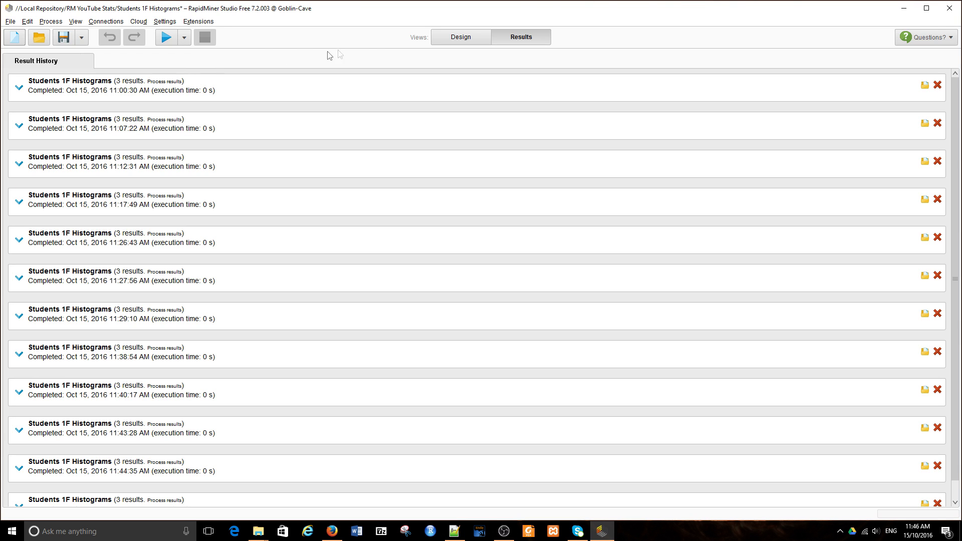
click(166, 37)
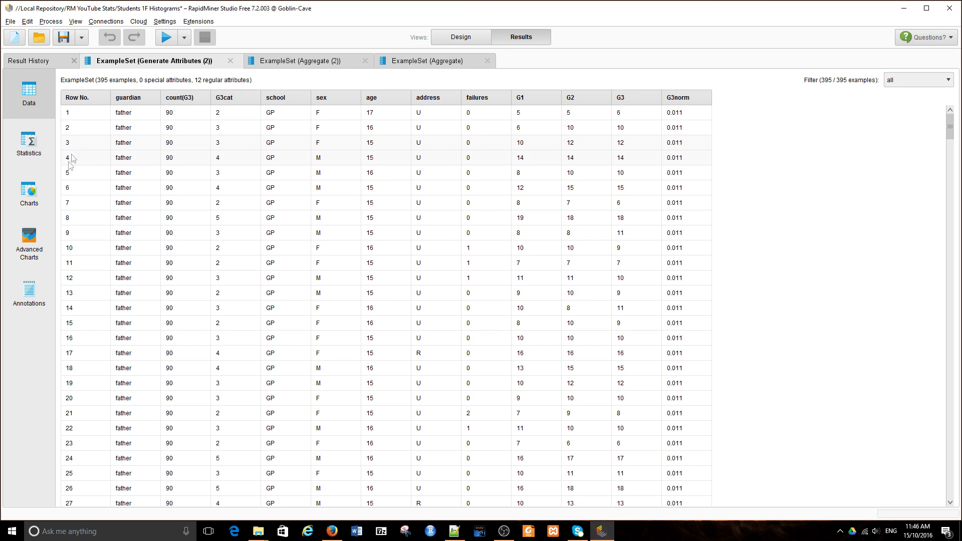
click(35, 247)
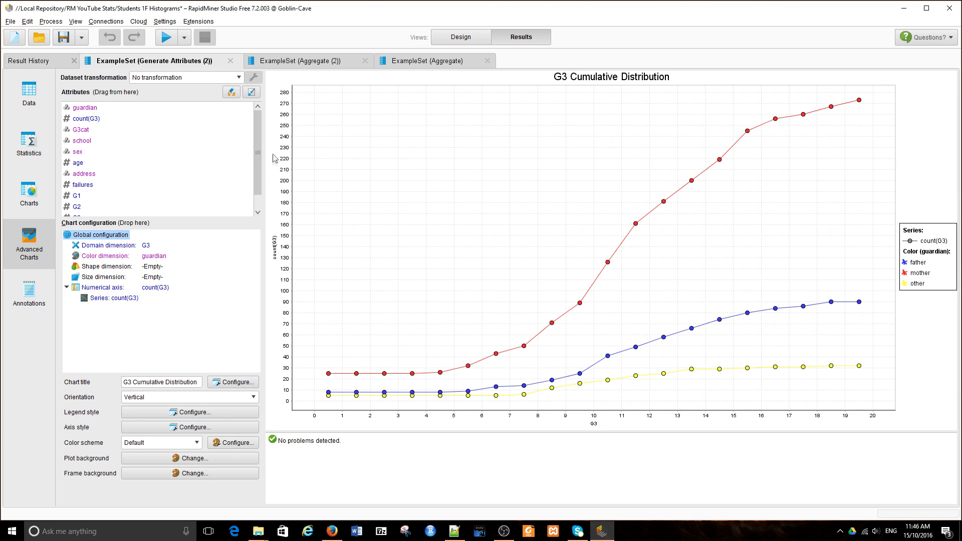
Replace the chart series with G3norm and set its aggregation to sum
drag(259, 146, 257, 159)
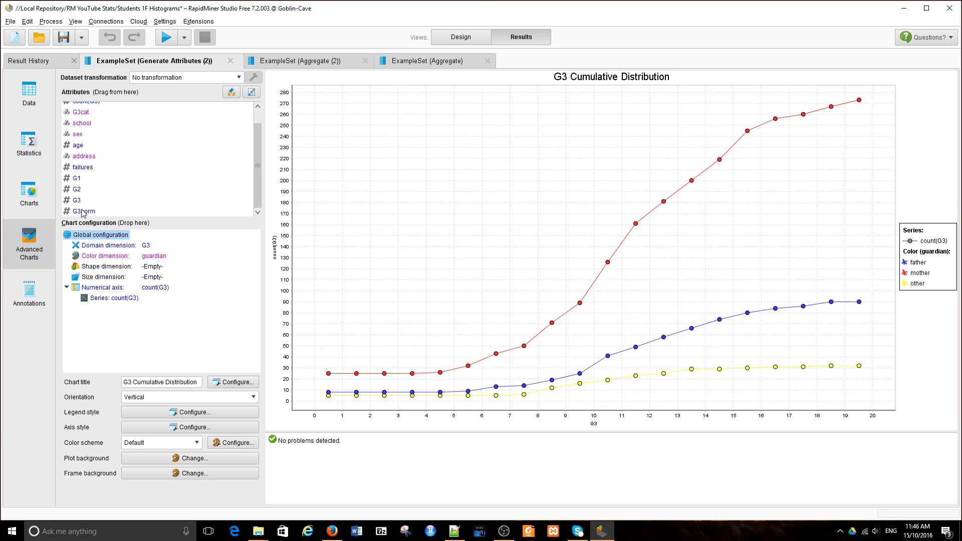
drag(85, 212, 107, 301)
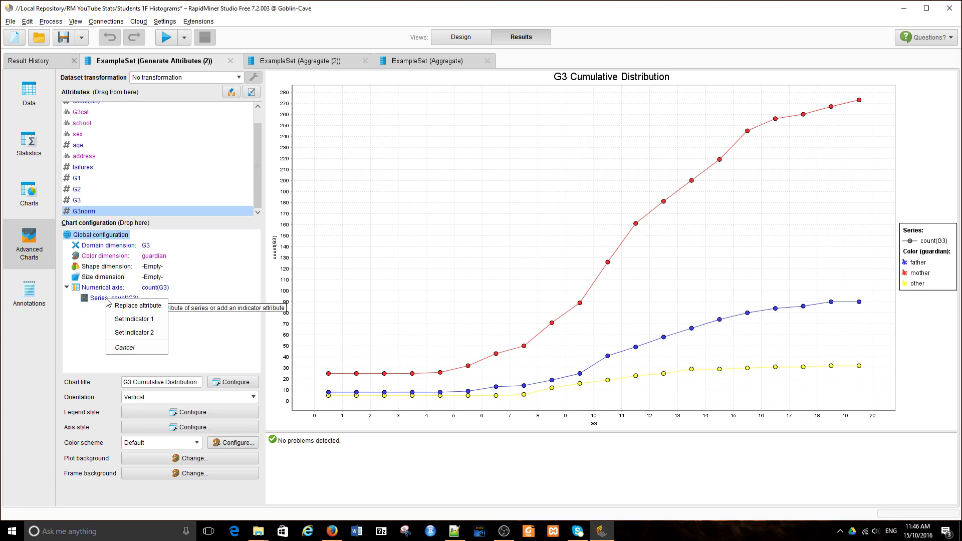
click(121, 307)
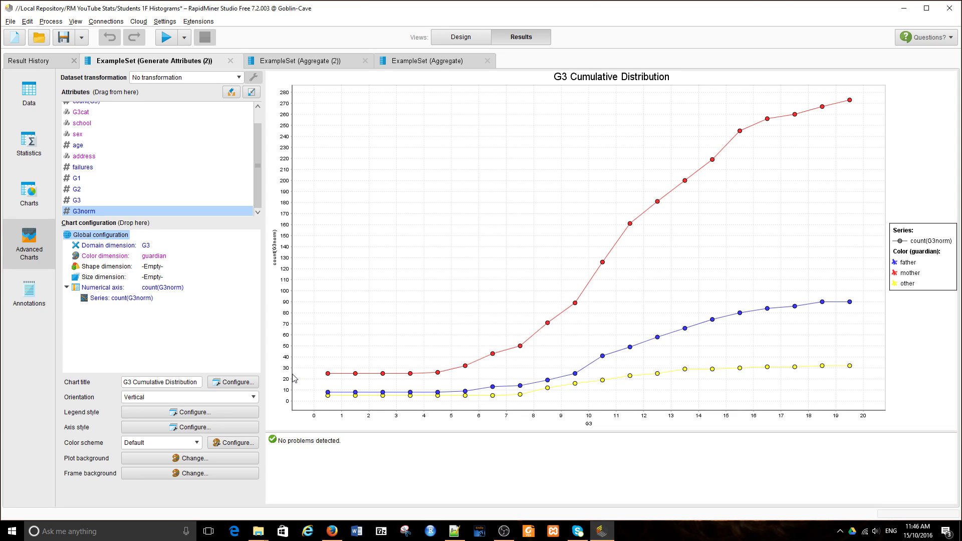
click(107, 298)
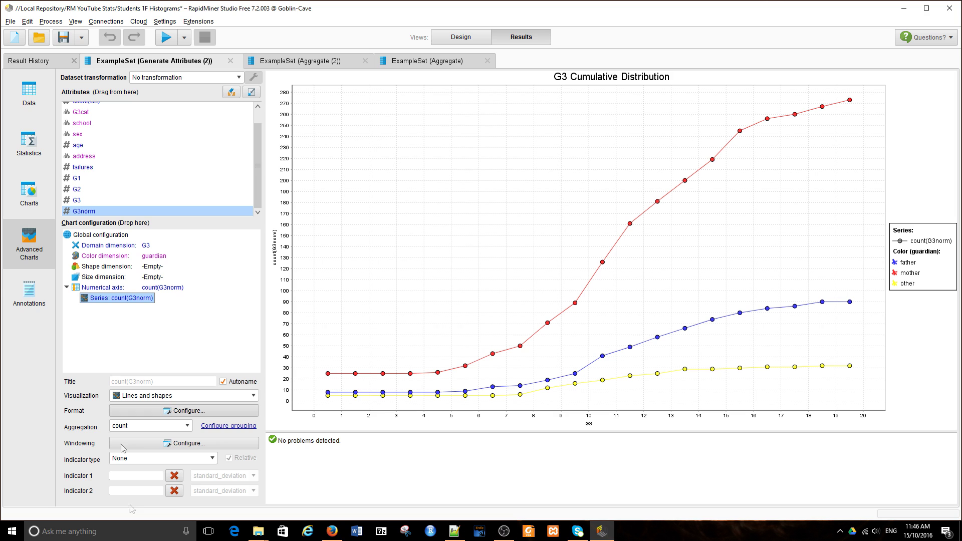
click(189, 426)
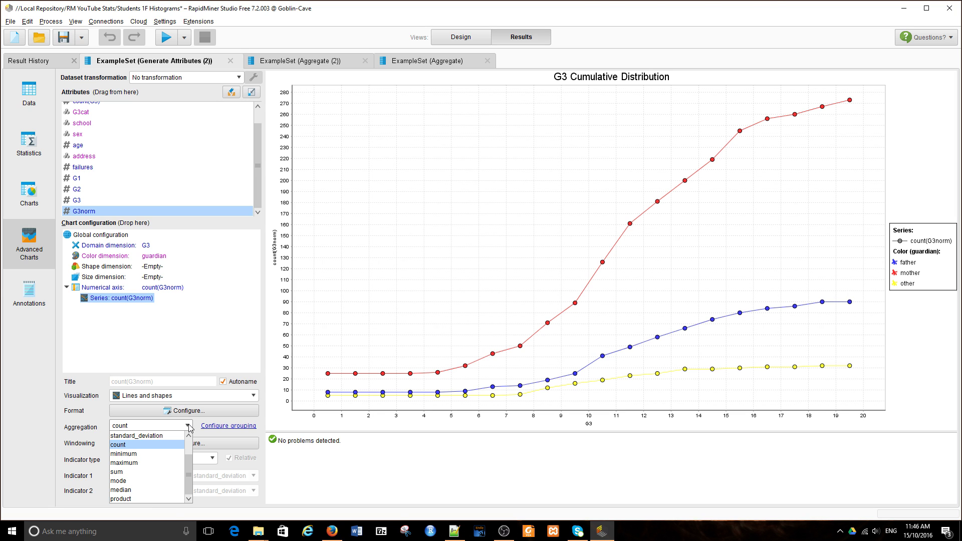
click(169, 476)
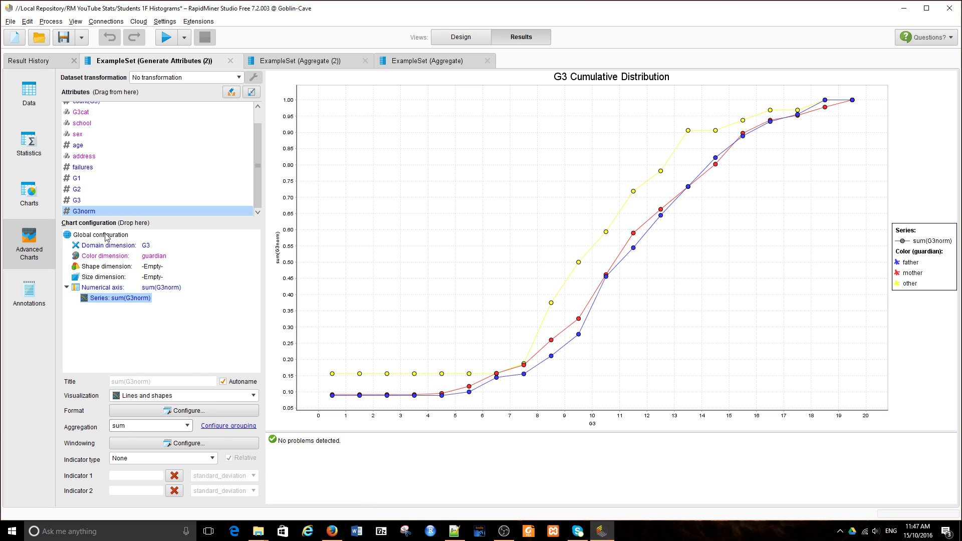
In Global configuration, insert 'Relative' before 'Distribution' in the chart title
click(106, 235)
click(166, 382)
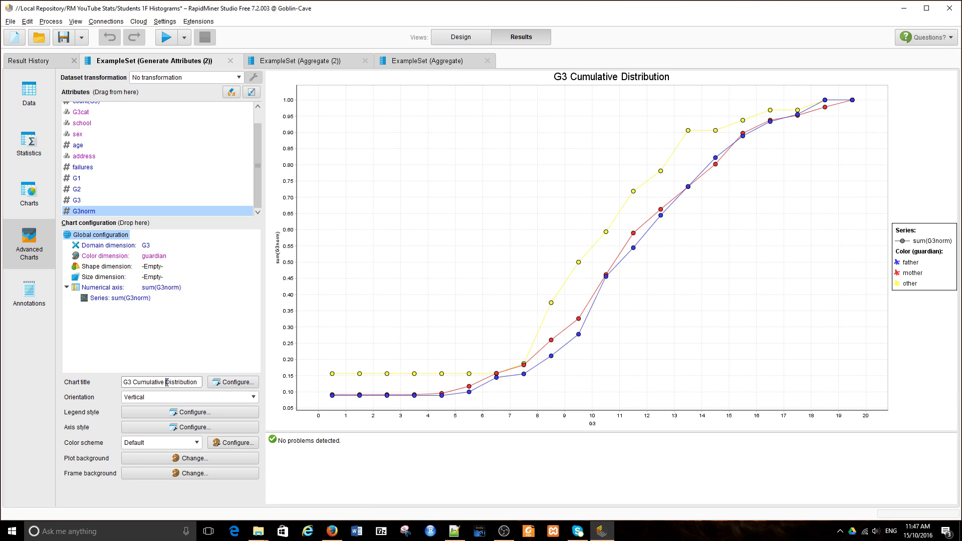
text(Rele)
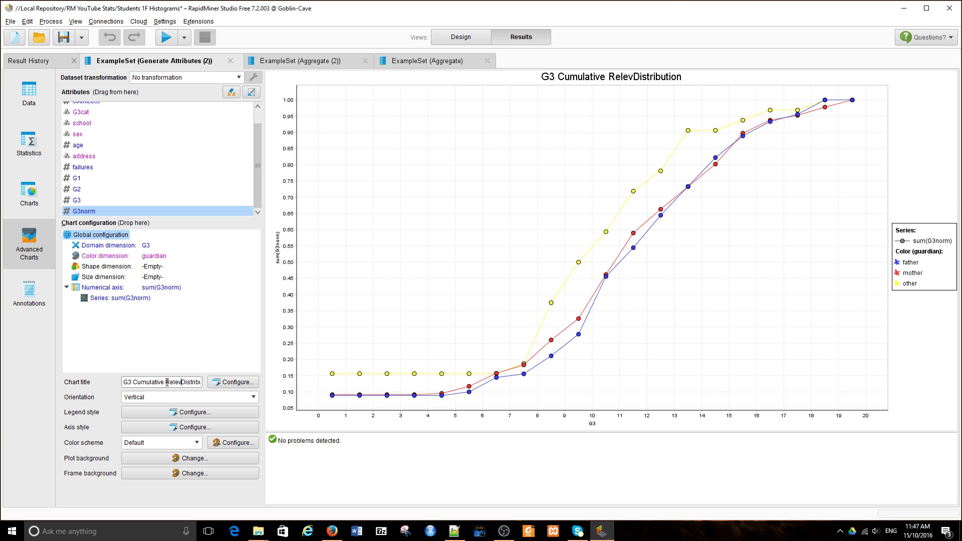
text(tiva)
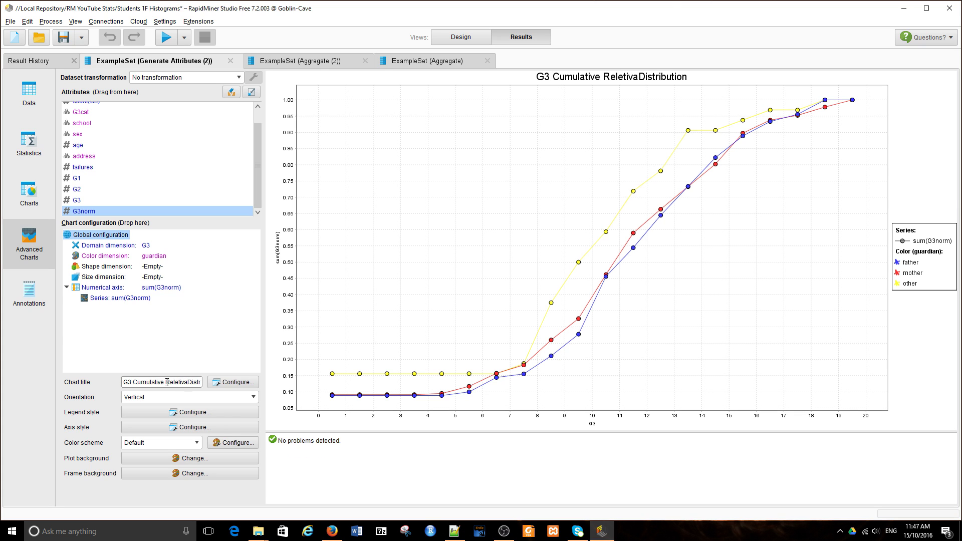
key(BackSpace)
key(BackSpace)
key(BackSpace)
key(BackSpace)
key(BackSpace)
text(at)
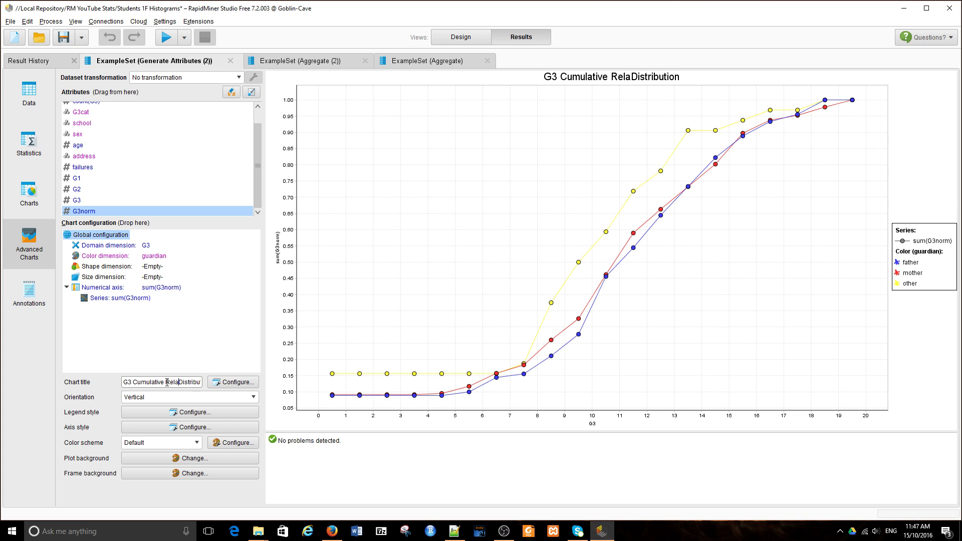
text(ive)
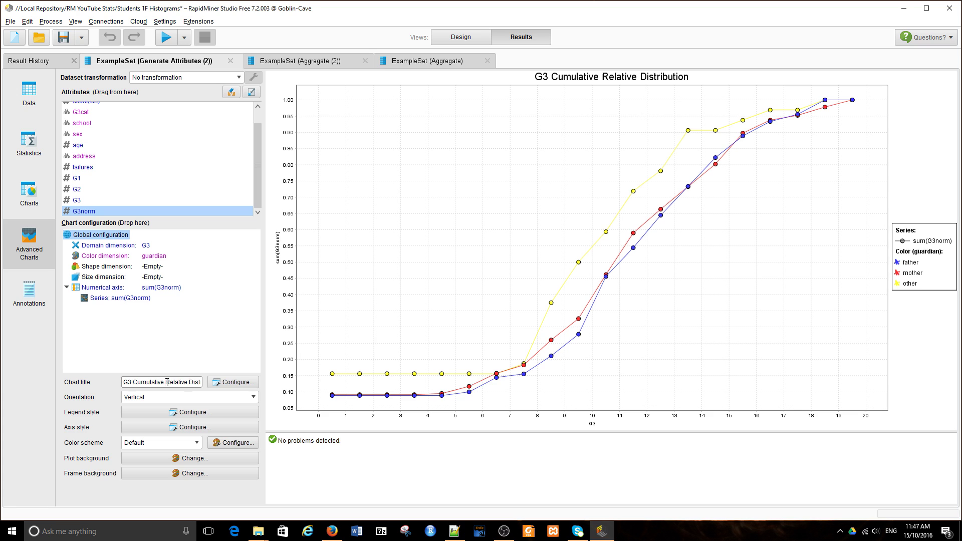